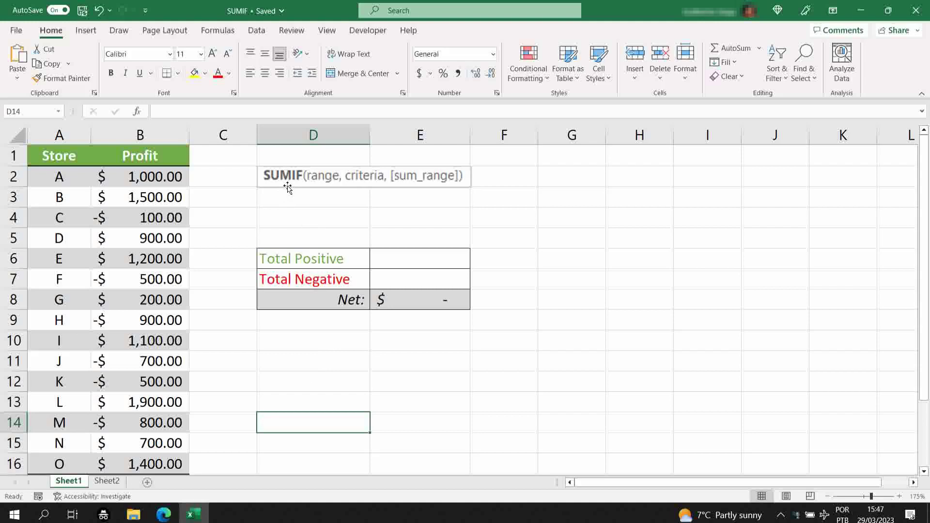
Step: Review the Profit values in column B and the Total Positive and Total Negative cells
drag(160, 177, 161, 342)
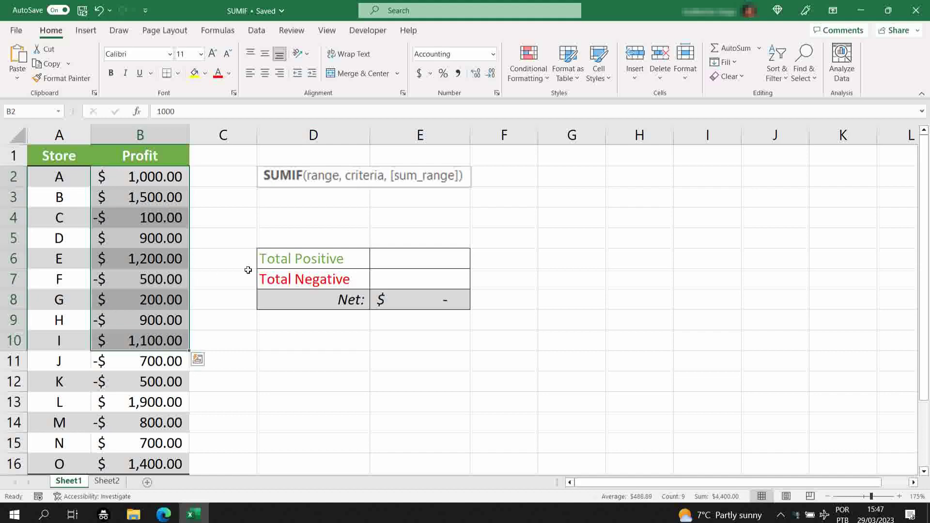
click(309, 217)
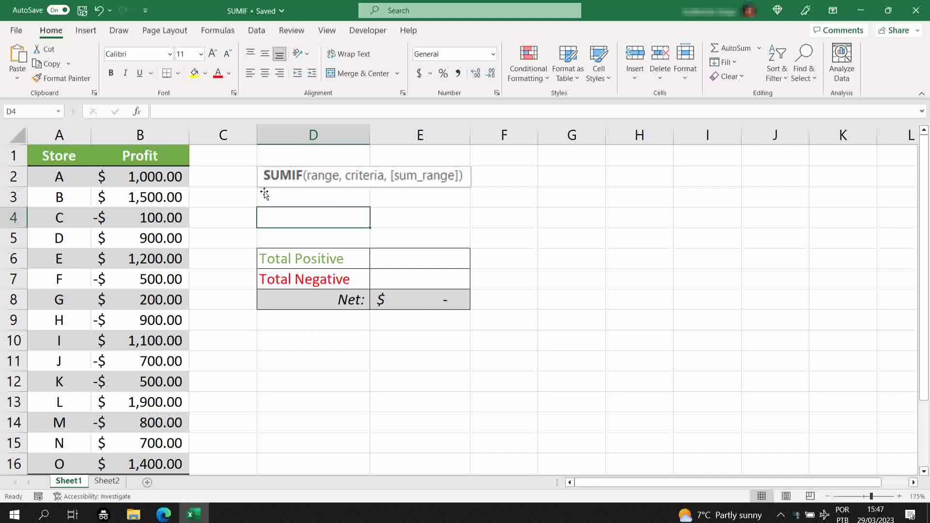
click(406, 255)
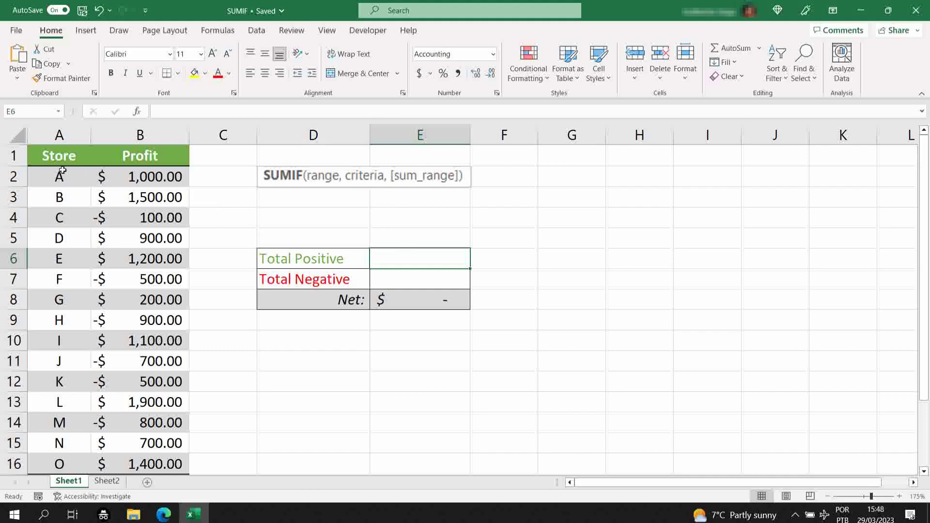
click(156, 200)
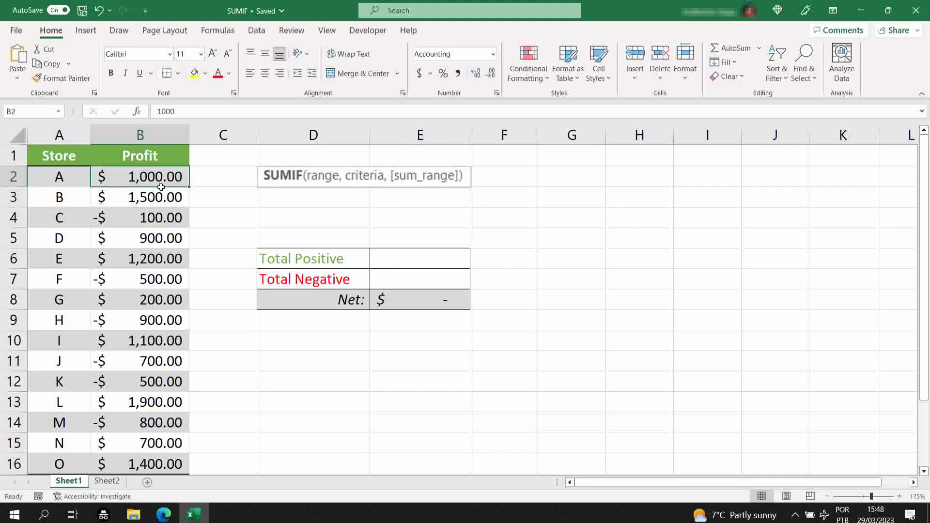
drag(162, 177, 151, 383)
click(166, 156)
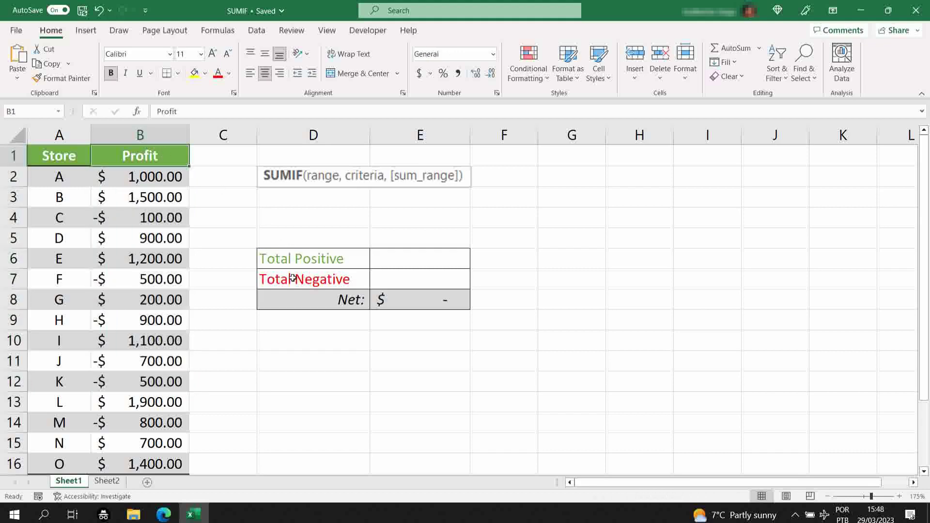
click(360, 283)
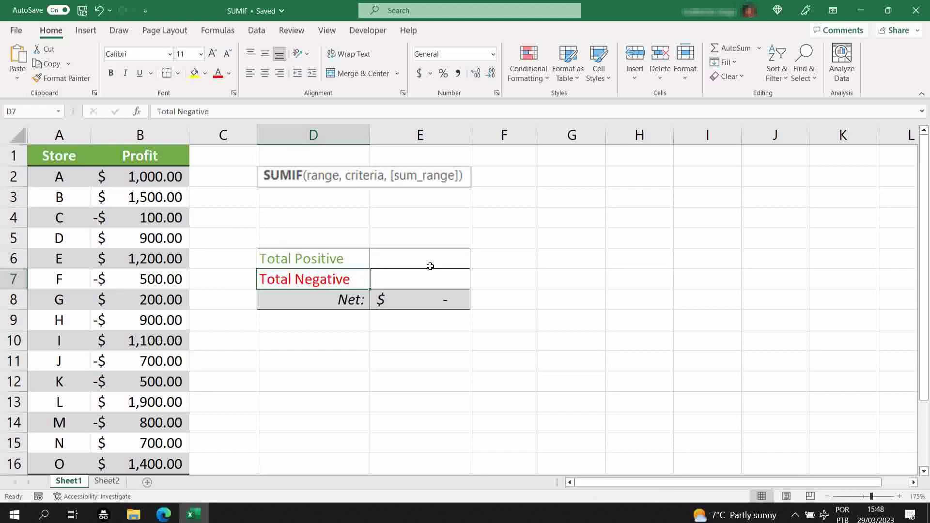
Step: Enter =SUMIF(B2:B16,">0") in E6 so Total Positive shows $9,900.00
click(430, 267)
text(=)
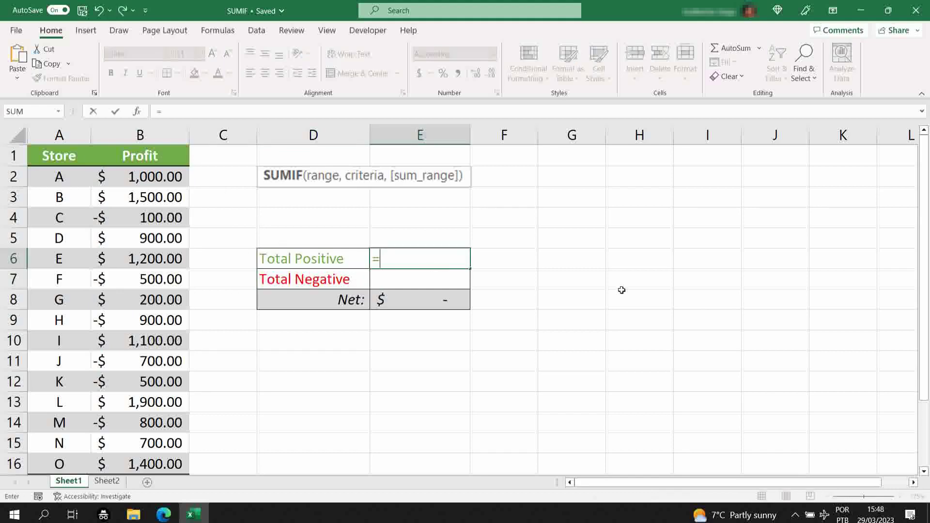
text(SUMIF*)
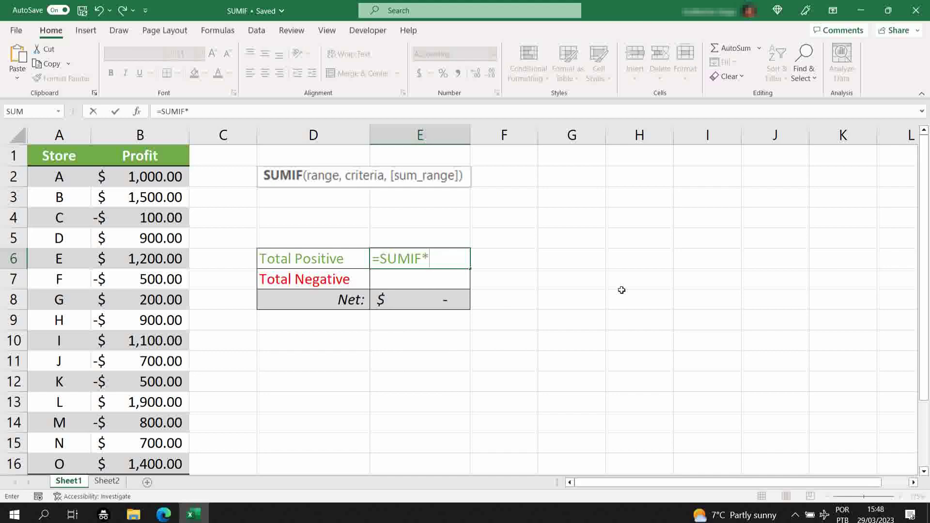
key(BackSpace)
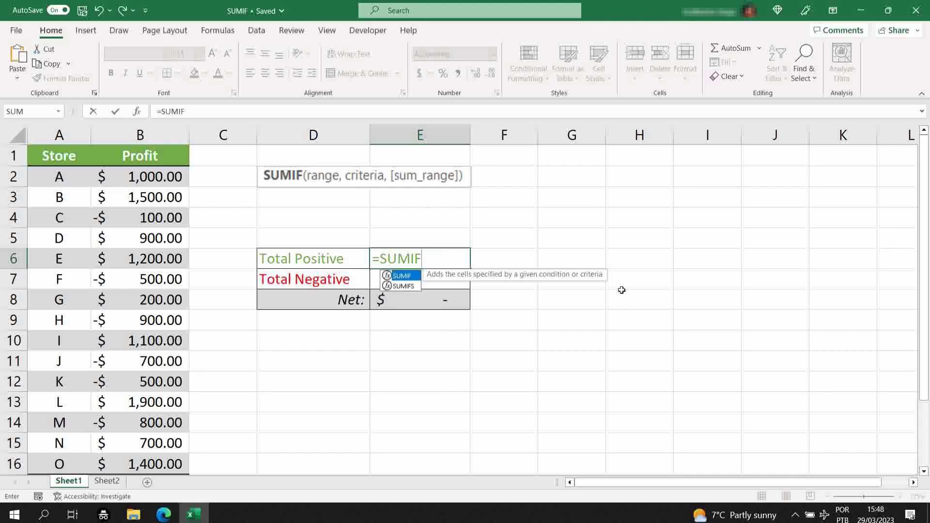
text(()
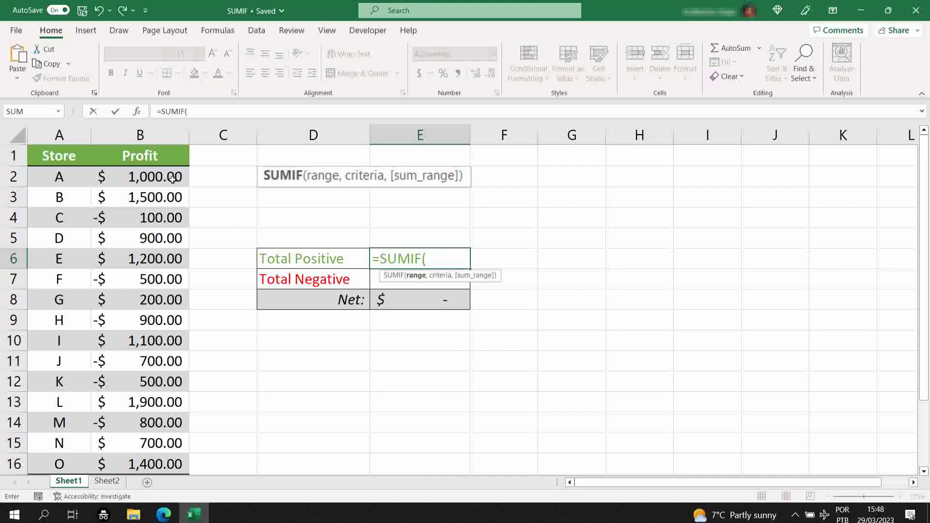
drag(161, 175, 154, 460)
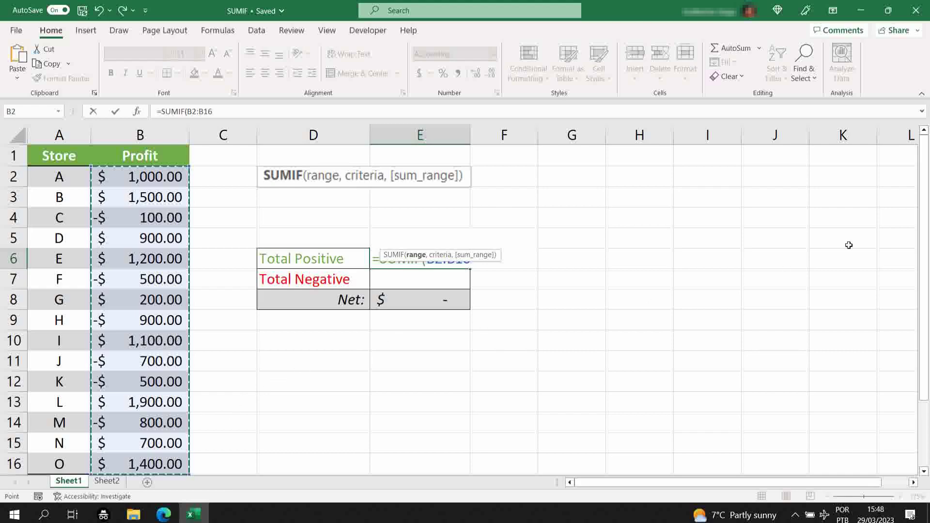
text(,)
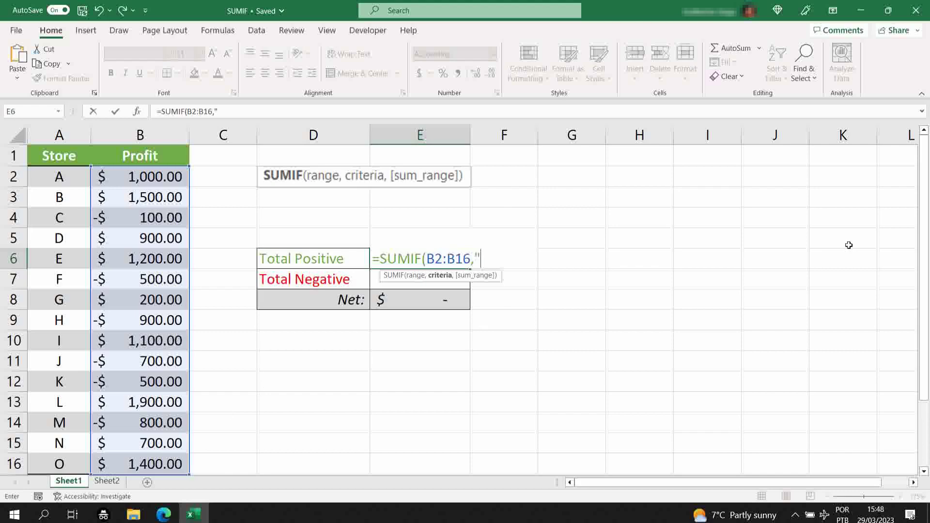
text(">0"))
key(Return)
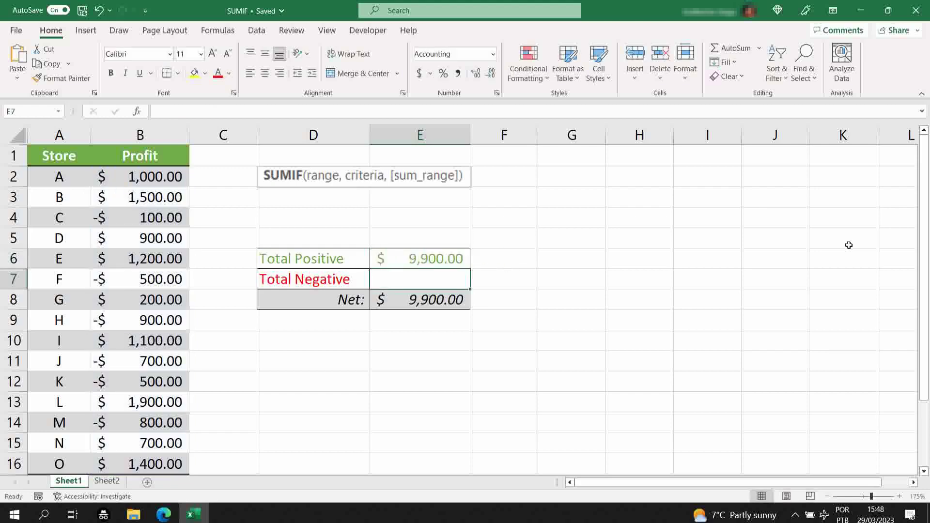
Step: Enter =SUMIF(B2:B16,"<0") in E7 so Total Negative shows -$3,500.00
text(=SUMIF)
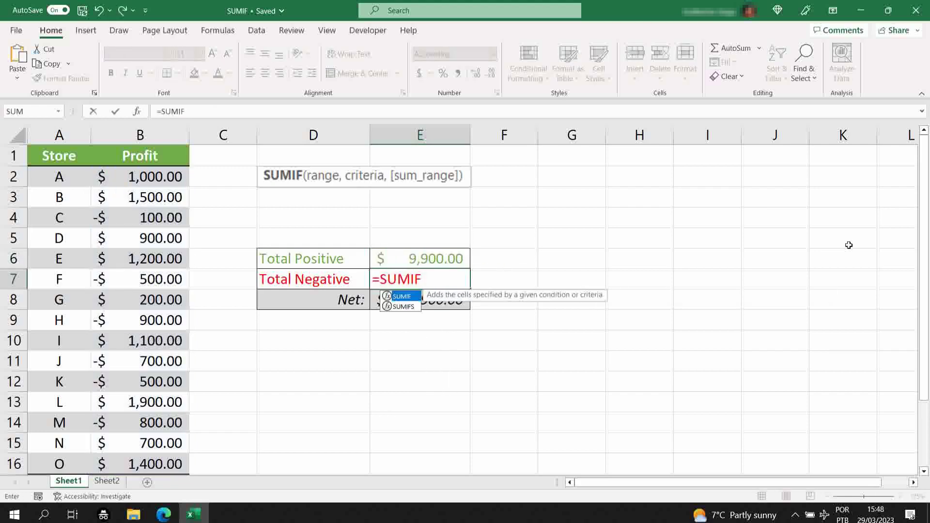
text(()
drag(148, 177, 148, 452)
text(,)
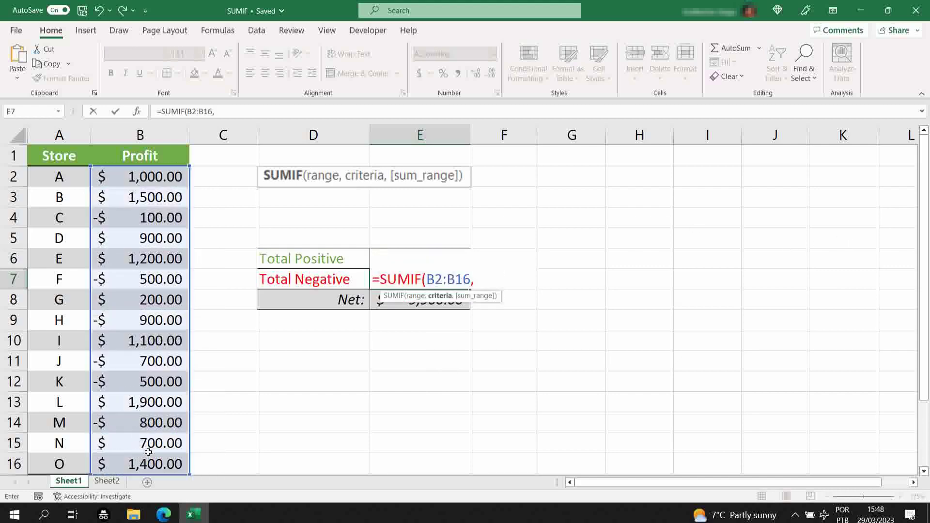
text("<0"))
key(Return)
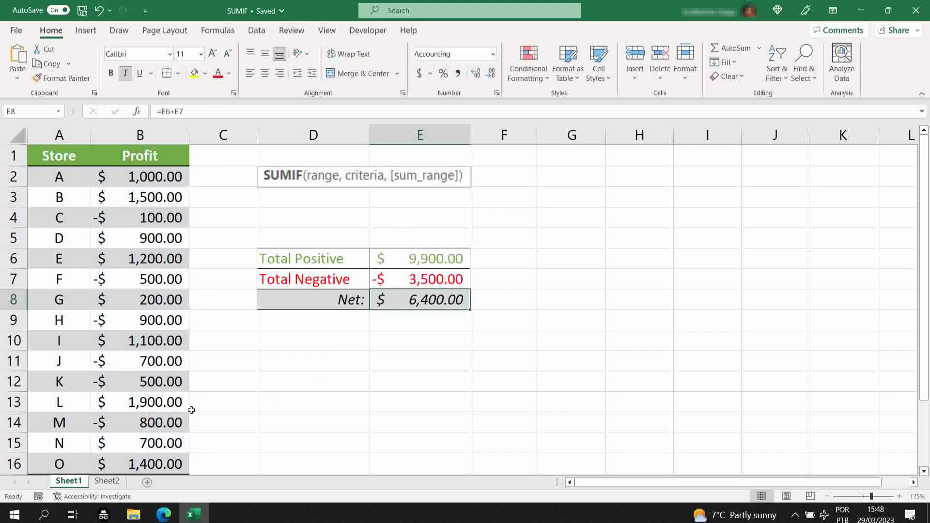
click(271, 409)
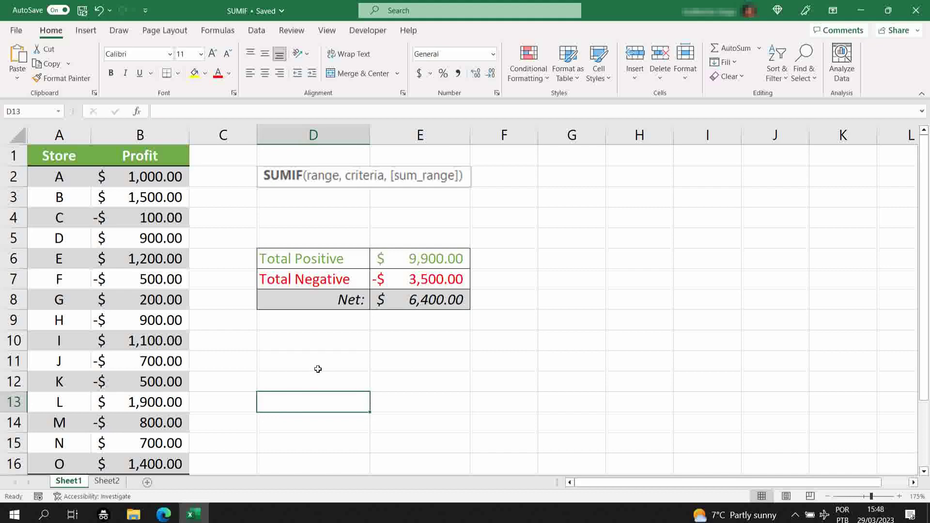
click(106, 481)
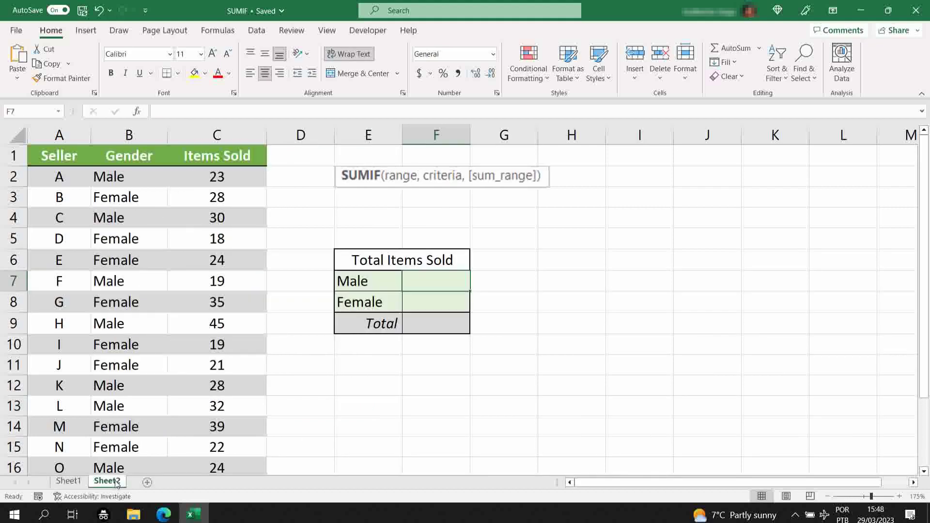
click(372, 404)
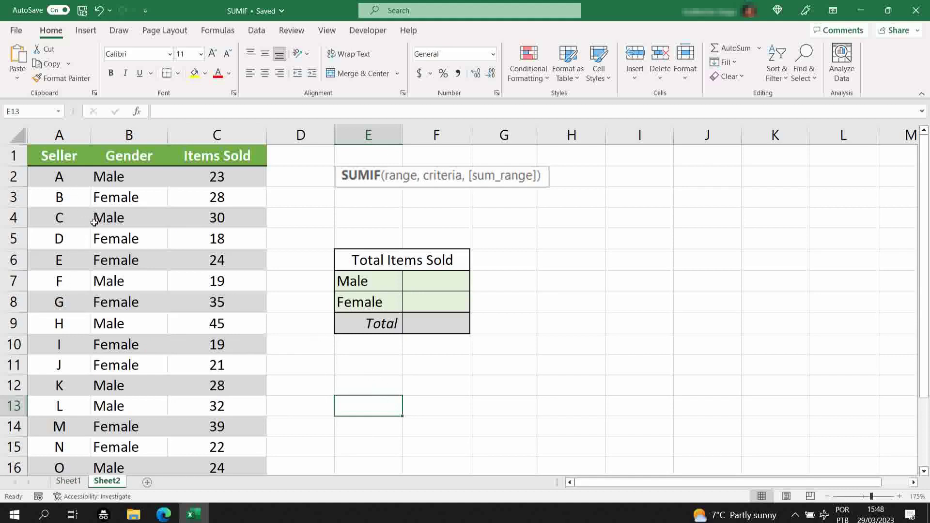
click(119, 214)
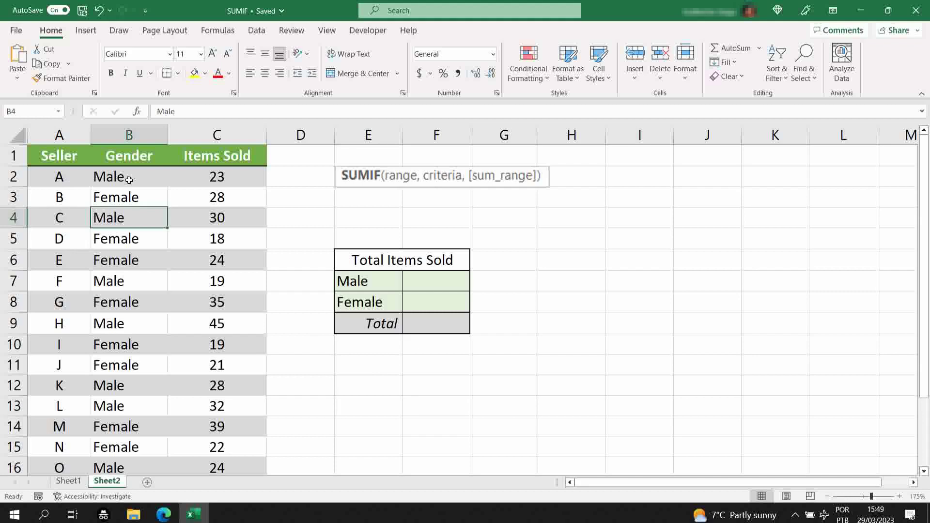
click(226, 183)
click(219, 254)
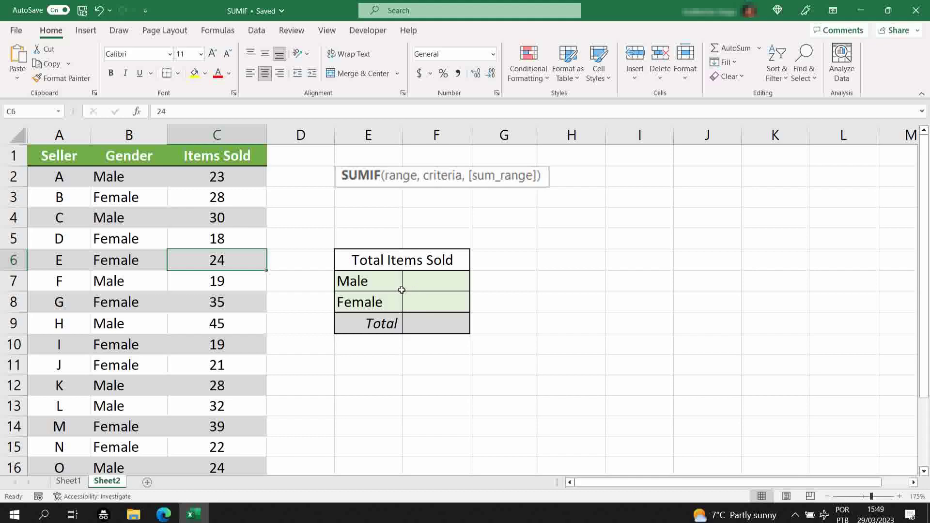
click(384, 285)
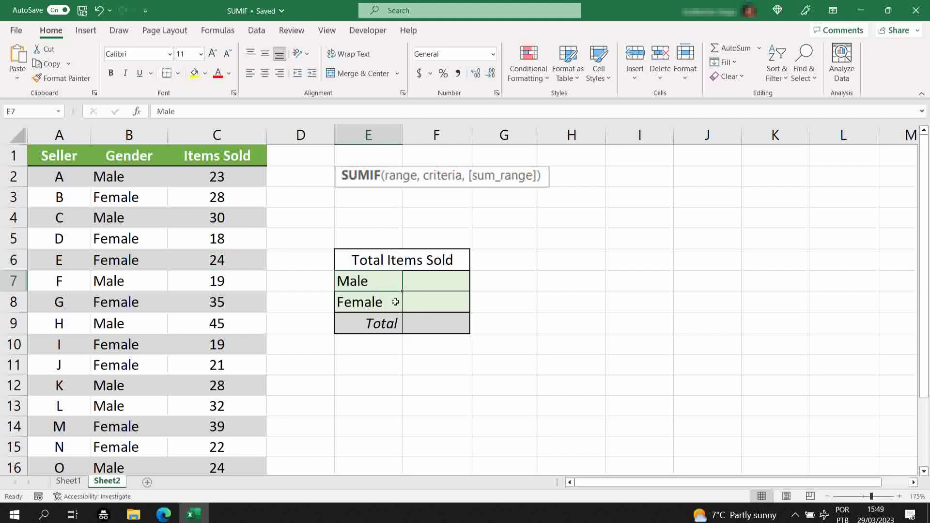
click(388, 303)
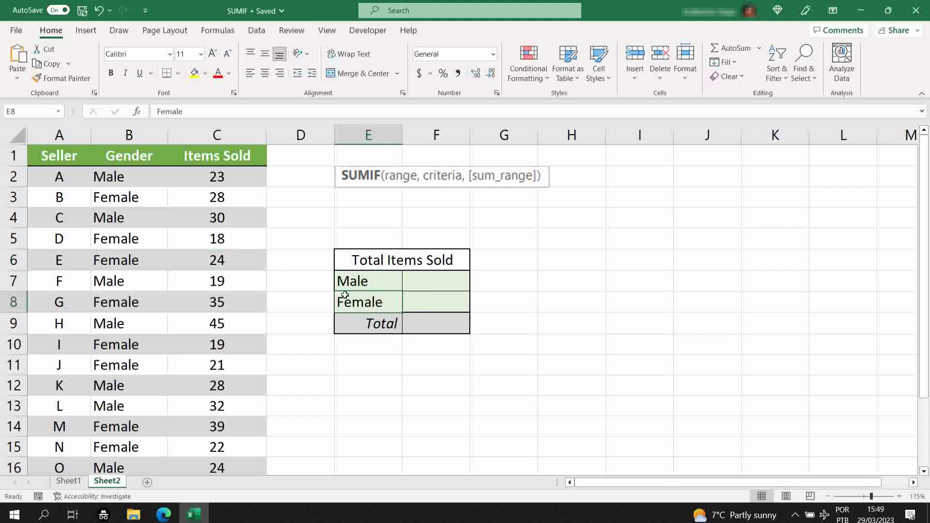
click(415, 212)
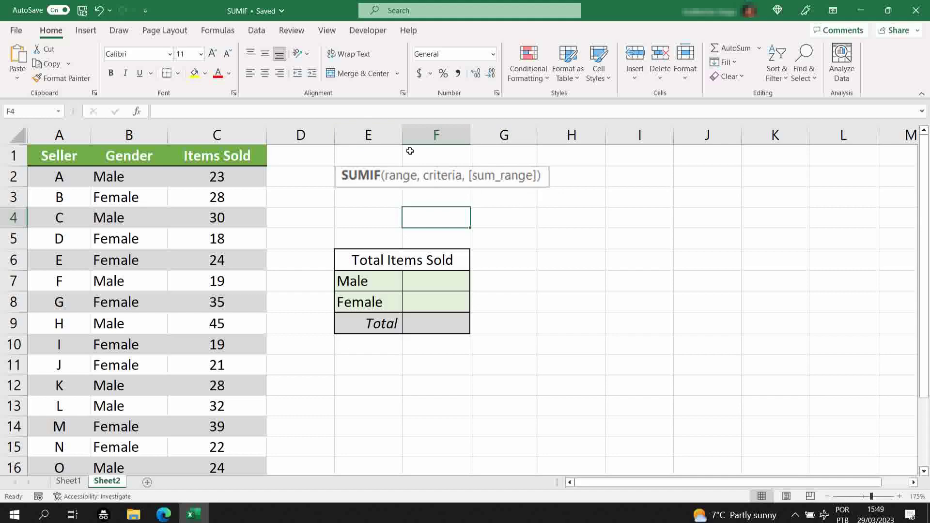
Step: Enter =SUMIF(B2:B16,E7,C2:C16) in F7 so the Male total shows 201 items sold
click(432, 286)
text(=SUI)
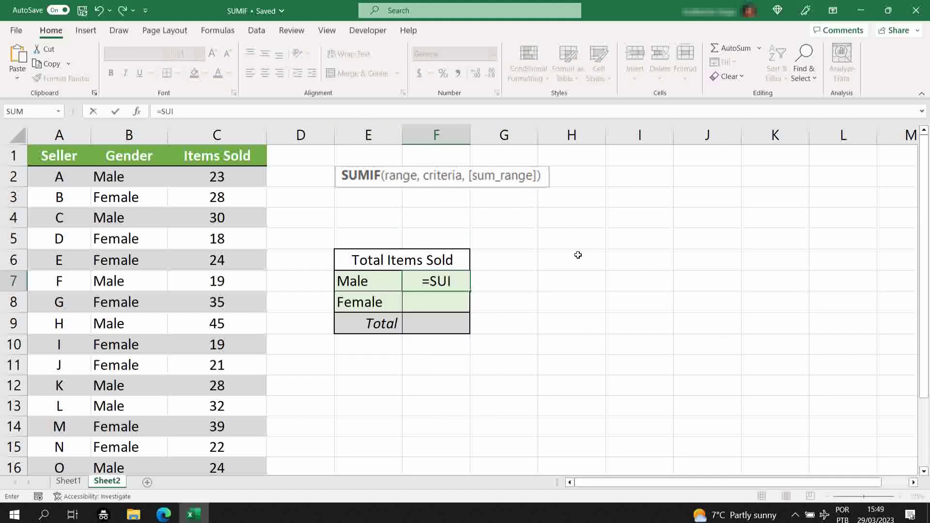
key(BackSpace)
text(MIF()
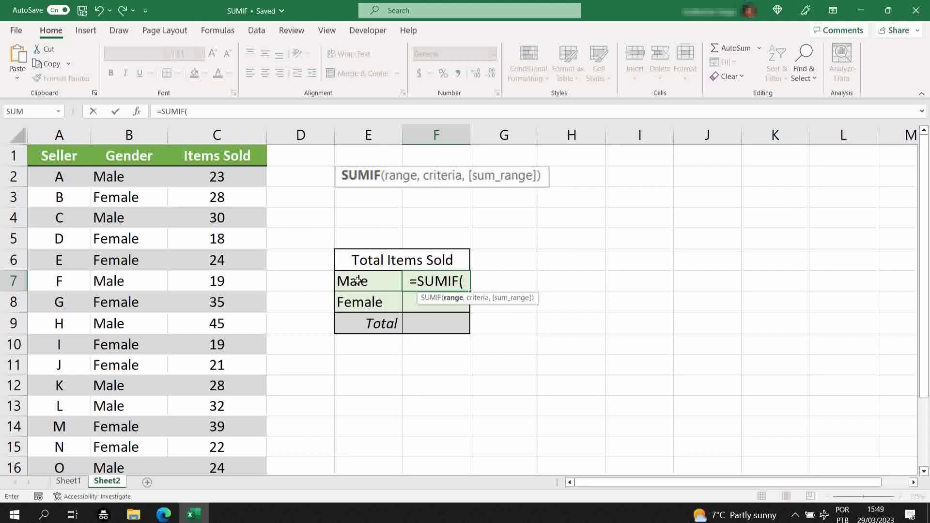
drag(129, 180, 140, 465)
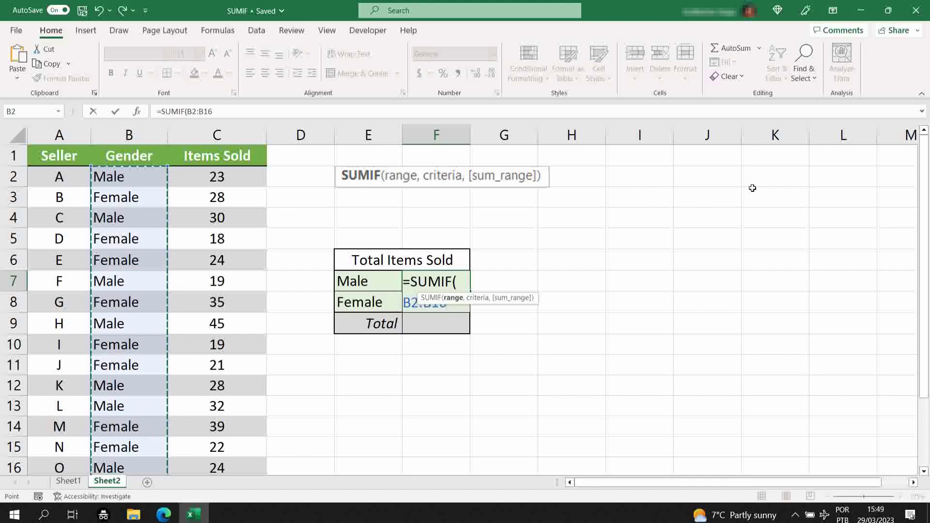
text(,)
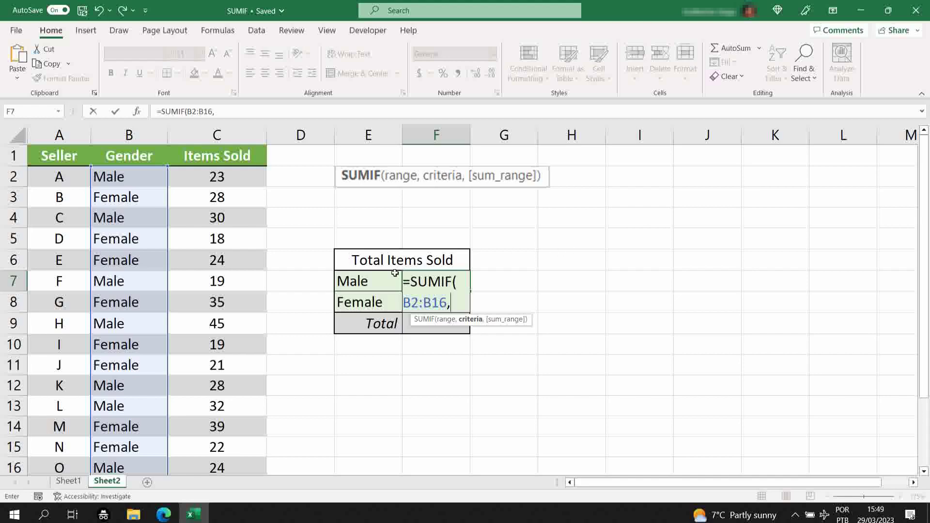
click(365, 281)
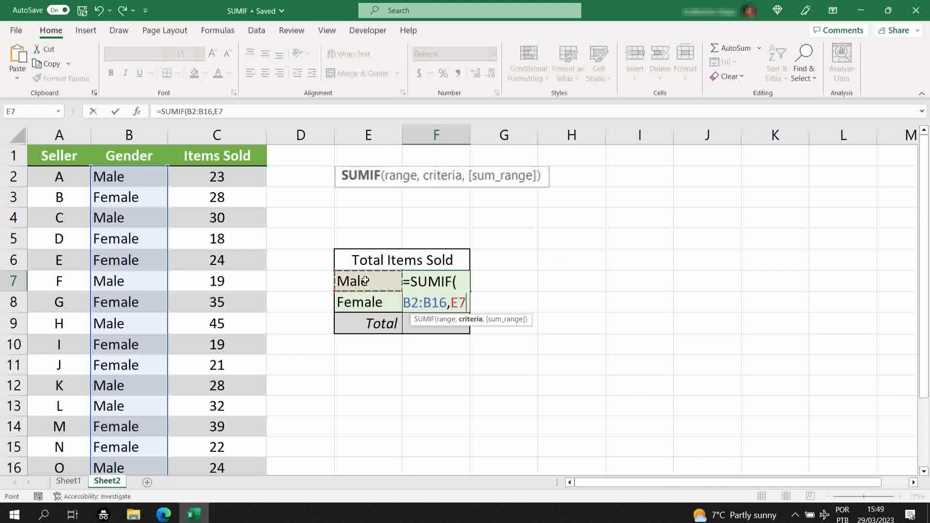
text(,)
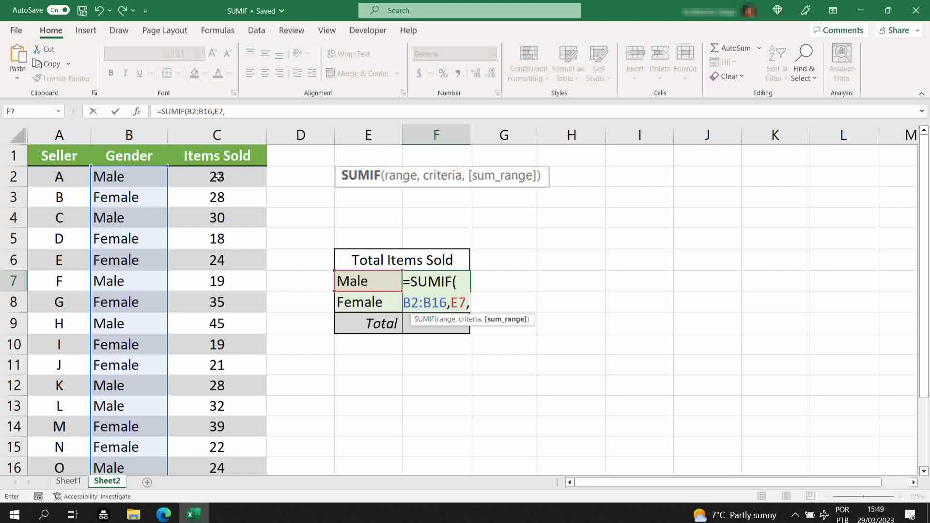
drag(219, 176, 217, 468)
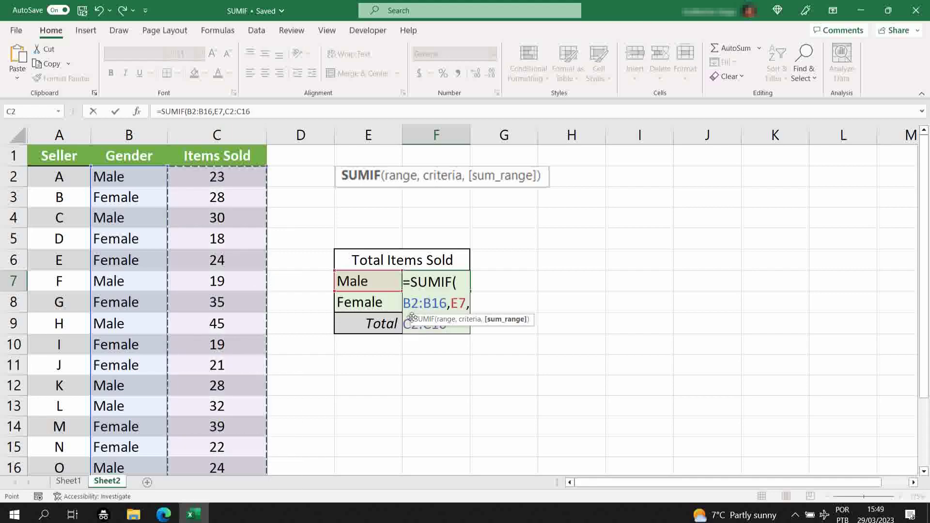
text())
key(Return)
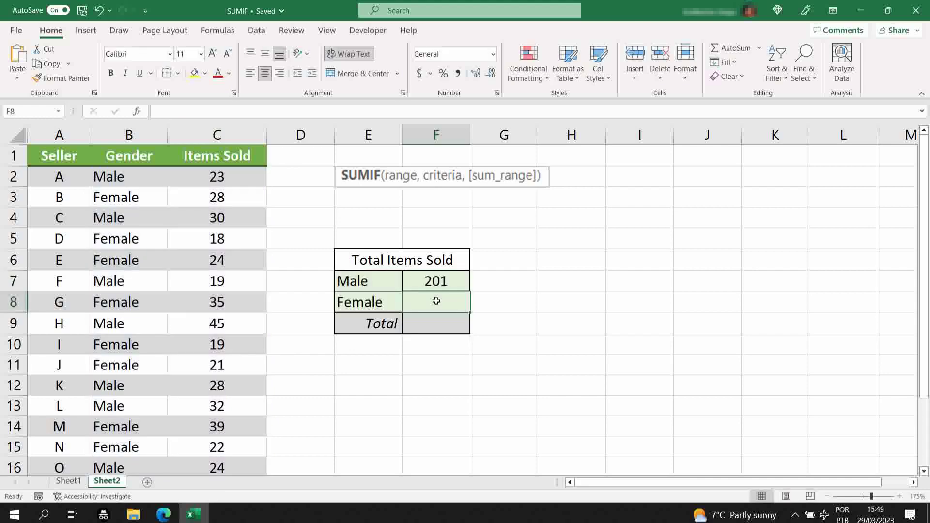
Step: Enter =SUMIF(B2:B16,E8,C2:C16) in F8 so the Female total shows 206 items sold
text(=)
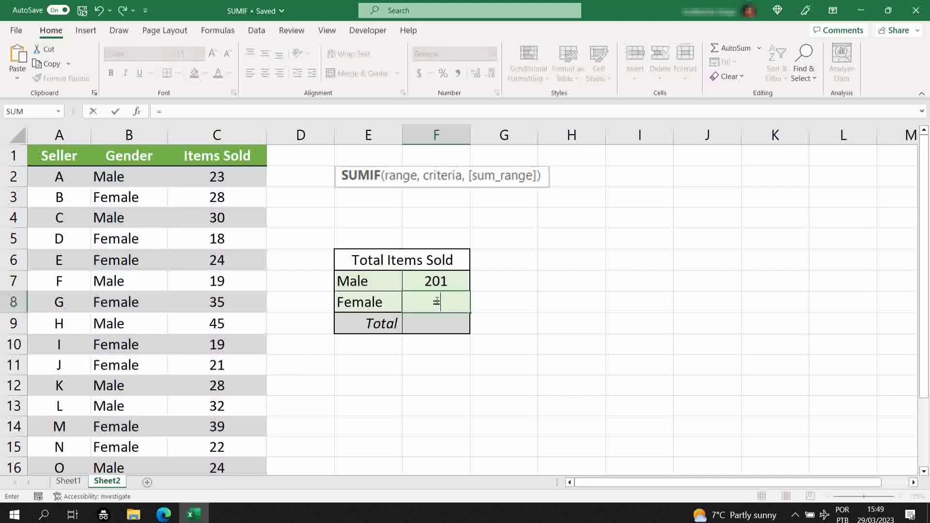
text(SUMIF)
key(BackSpace)
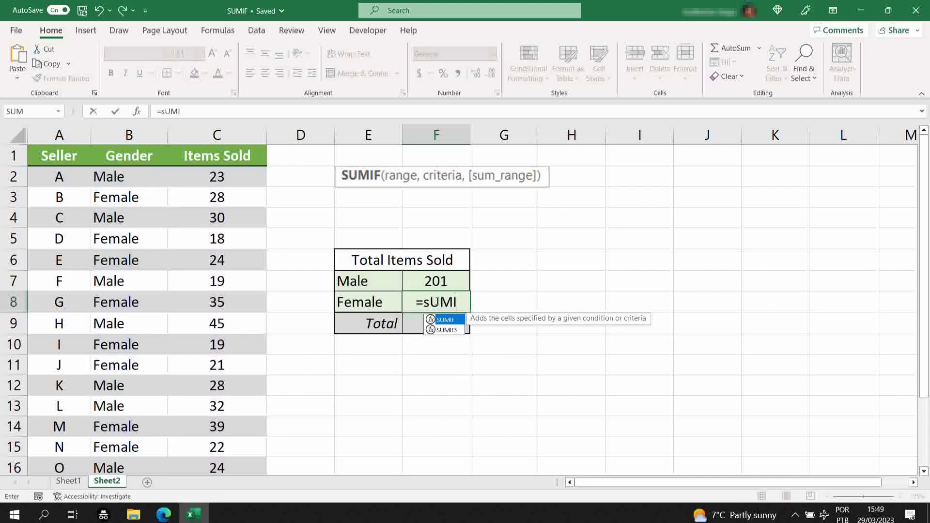
key(BackSpace)
key(BackSpace)
key(BackSpace)
key(BackSpace)
text(sumif)
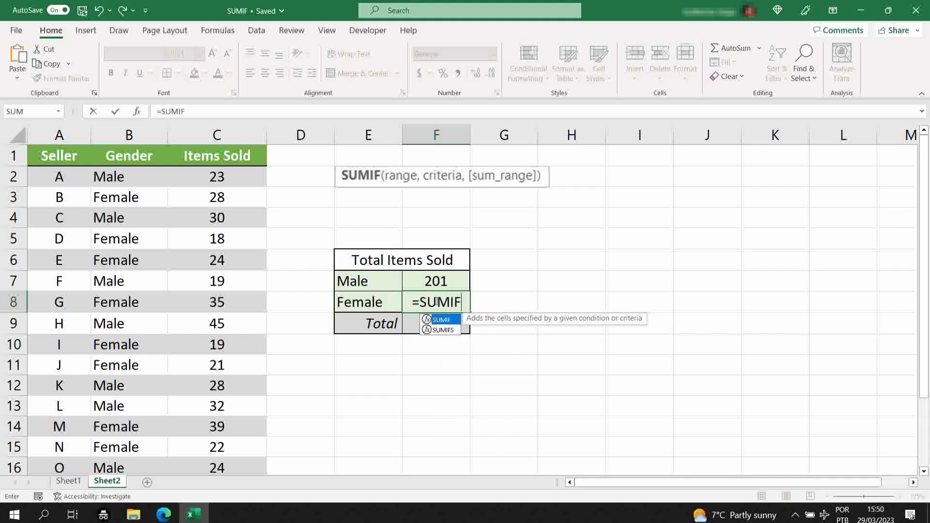
key(Tab)
drag(138, 177, 121, 468)
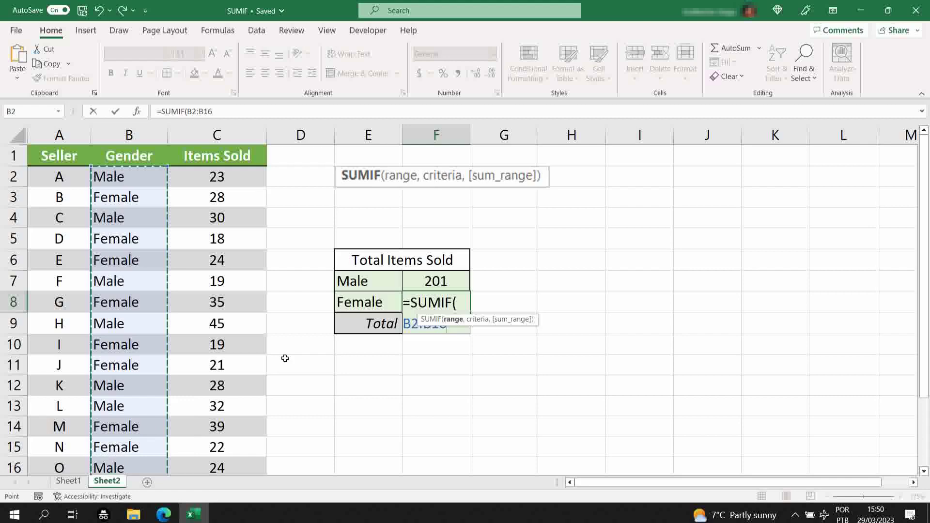
text(,)
click(379, 304)
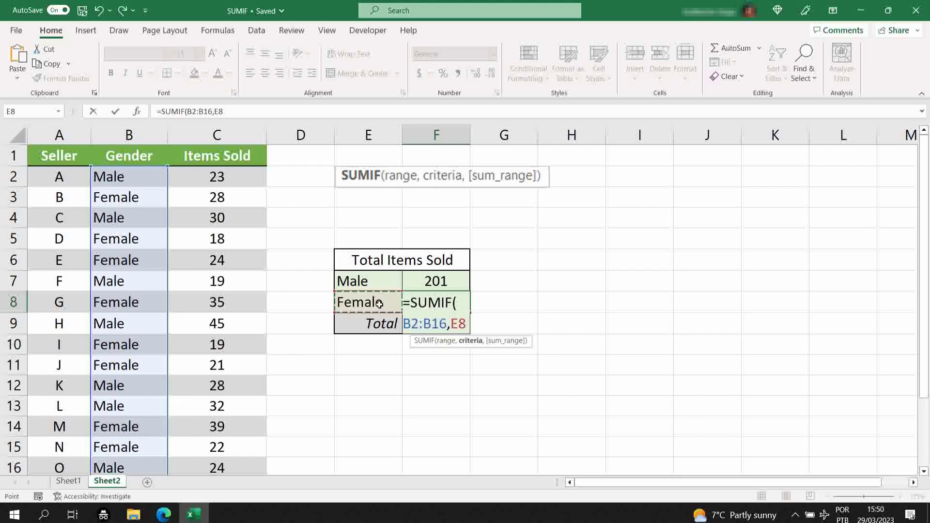
text(,)
drag(222, 177, 218, 461)
text())
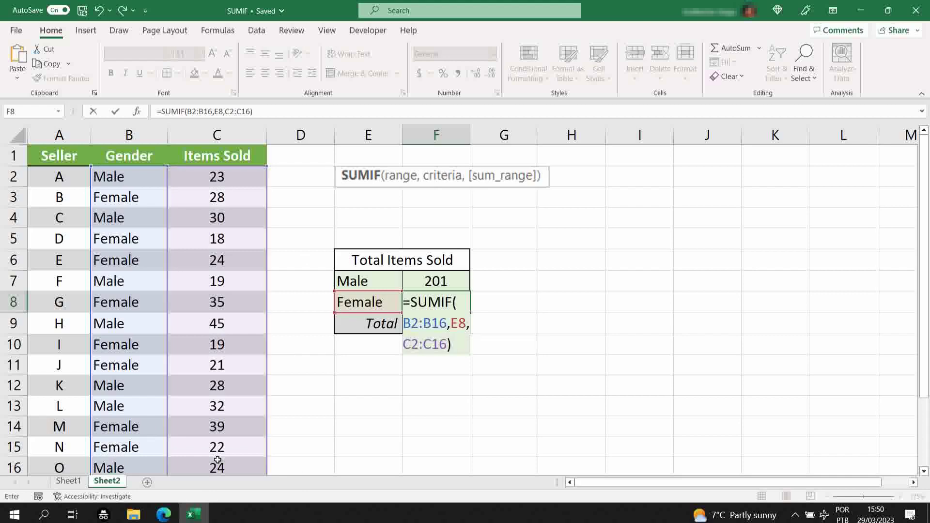
key(Return)
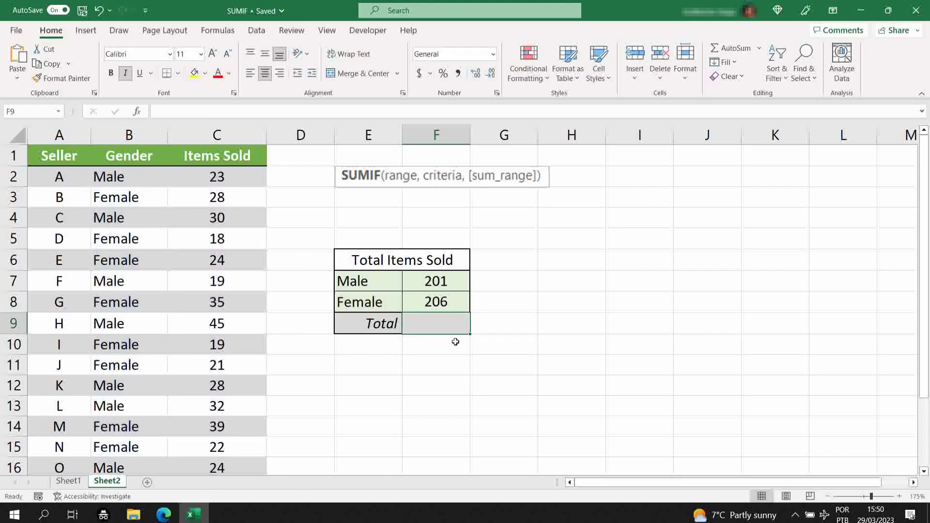
Step: Make the Total row add the Male and Female totals, giving 407
text(=)
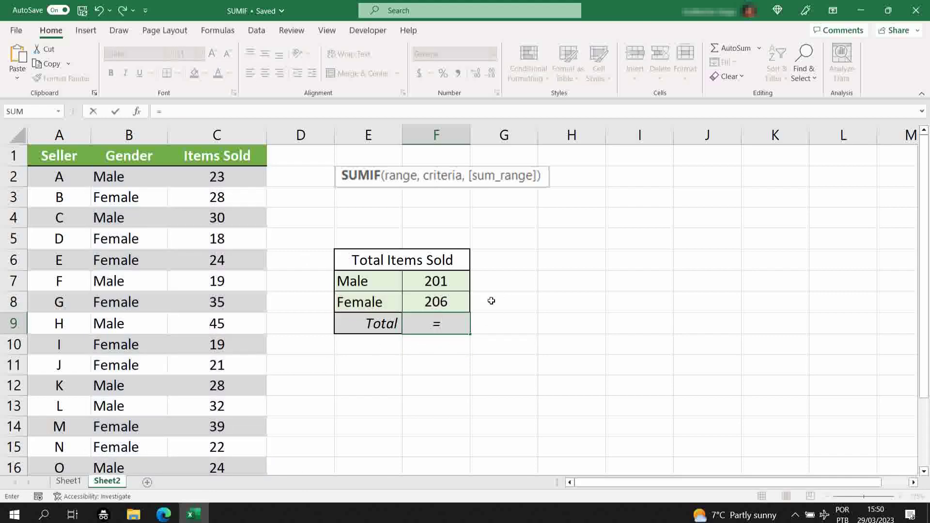
key(Up)
key(Up)
text(+)
key(Up)
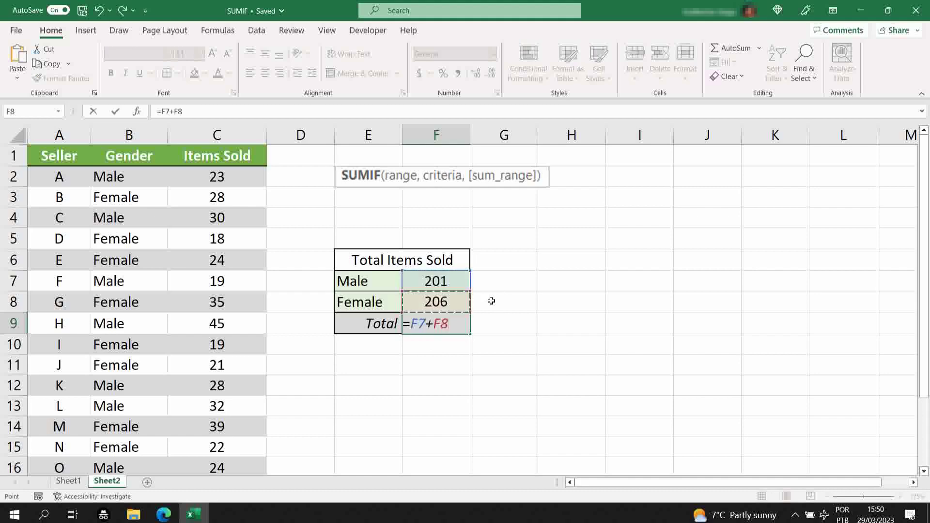
key(Return)
drag(497, 282, 518, 297)
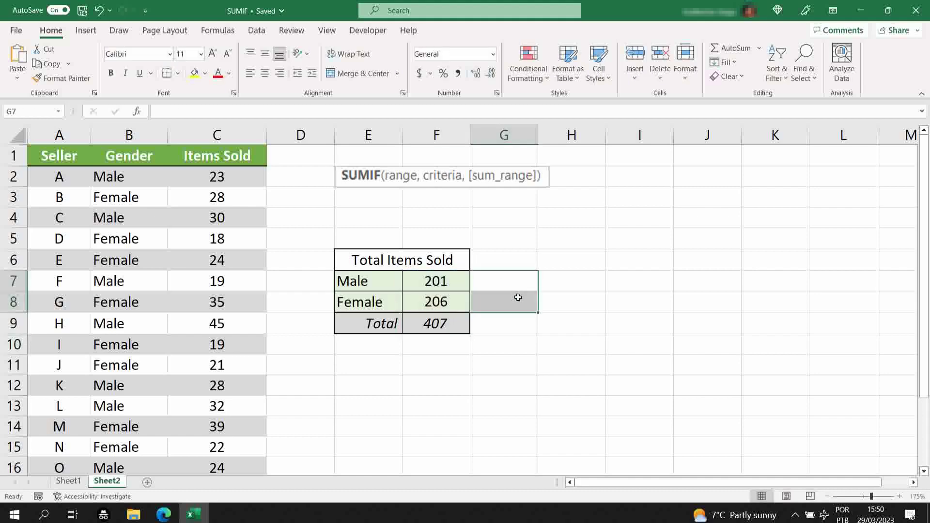